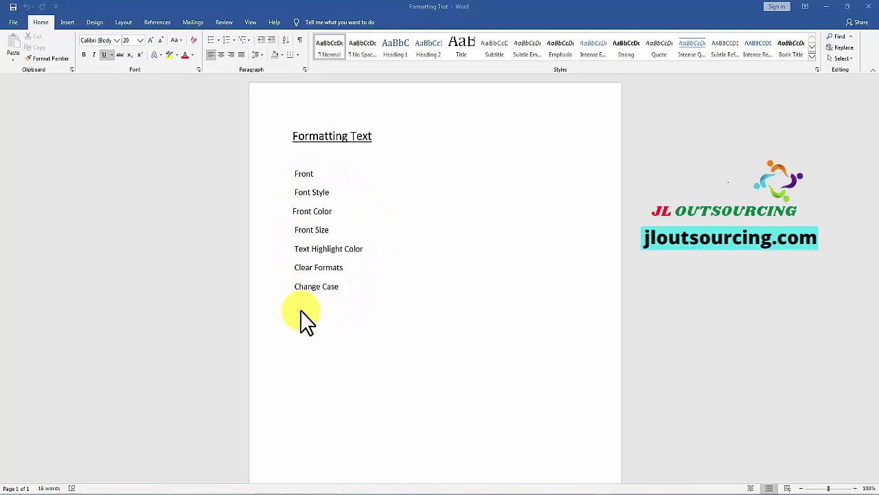
Paste the six 'This is sample text—' lines, Front through Change Case, below the topic list.
{"action": "left_click", "coordinate": [323, 463]}
{"action": "type", "text": "This is sample text— Front This is sample text— Font Style This is sample text— Front Color This is sample text— Front Size This is sample text— Text Highlight Color This is sample text— Change Case"}
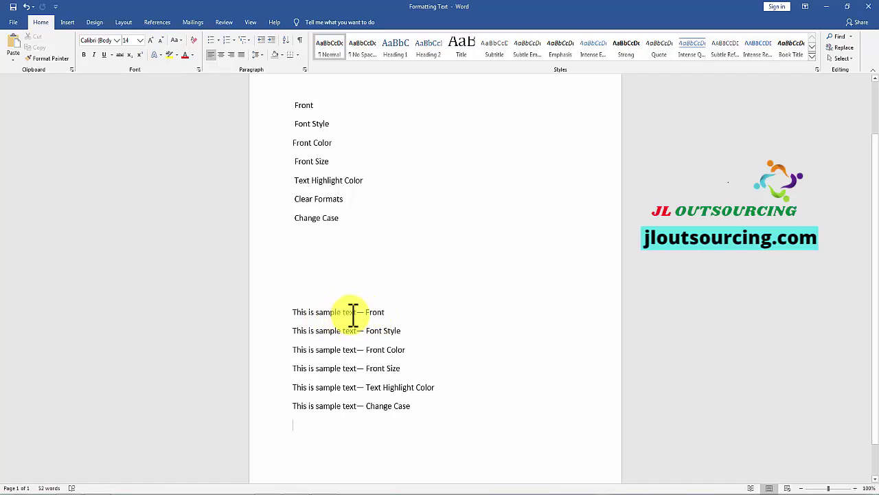
Select 'This is sample text' on the Front line and open the font name list.
{"action": "left_click", "coordinate": [358, 312]}
{"action": "left_click_drag", "start_coordinate": [357, 312], "coordinate": [299, 311]}
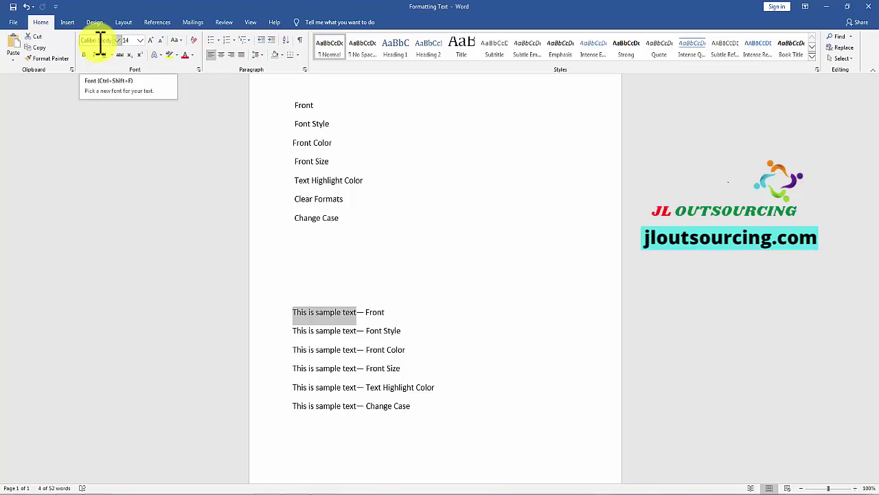
{"action": "left_click", "coordinate": [116, 39]}
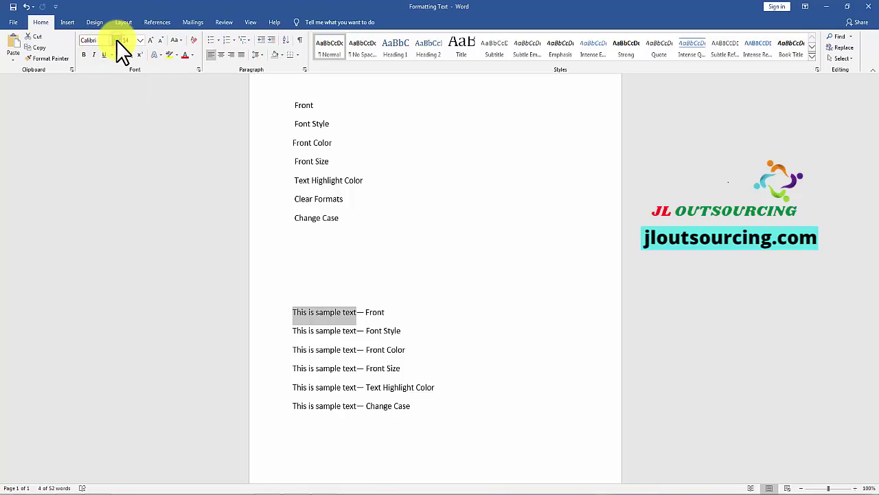
{"action": "left_click", "coordinate": [116, 40]}
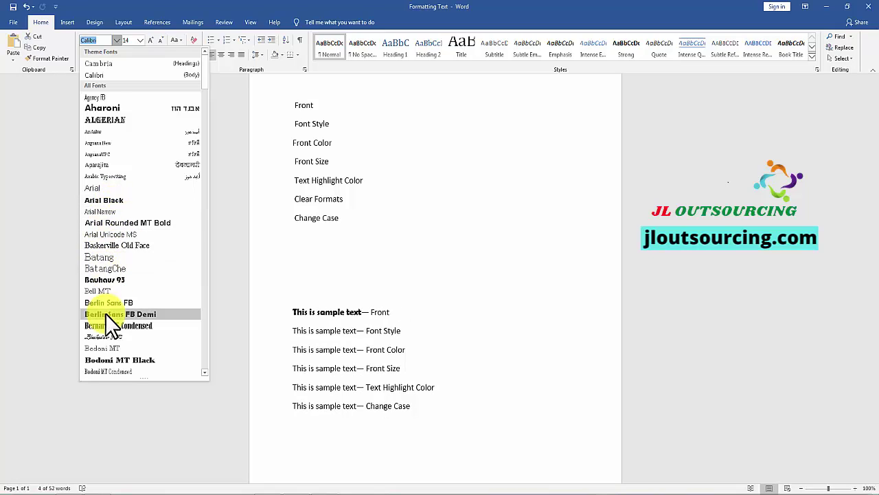
Apply Bodoni MT Black to 'This is sample text' on the Front line.
{"action": "scroll", "coordinate": [105, 316], "scroll_direction": "down", "scroll_amount": 1}
{"action": "scroll", "coordinate": [105, 318], "scroll_direction": "down", "scroll_amount": 1}
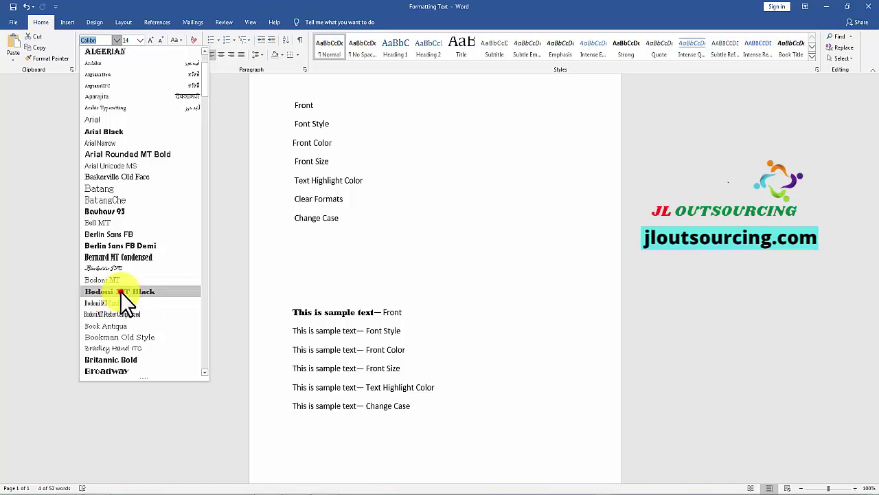
{"action": "left_click", "coordinate": [121, 291]}
{"action": "left_click", "coordinate": [378, 297]}
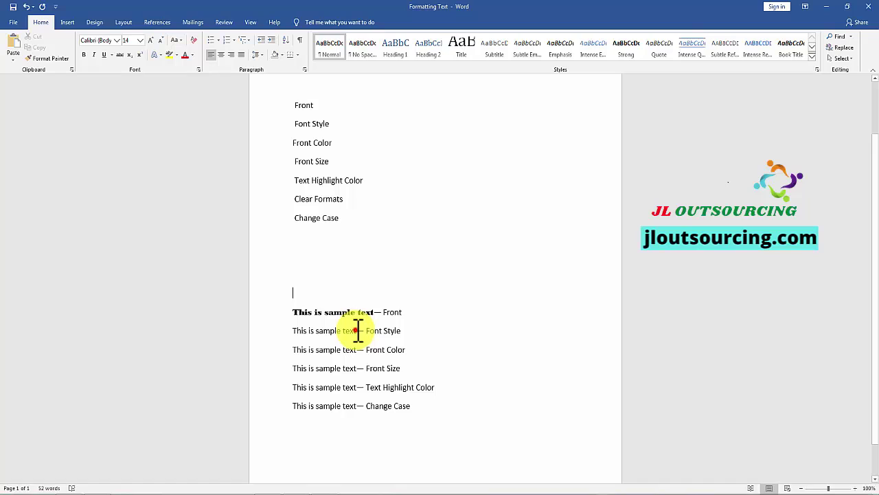
Apply bold, italic and underline to 'This is sample text' on the Font Style line.
{"action": "left_click_drag", "start_coordinate": [357, 330], "coordinate": [292, 331]}
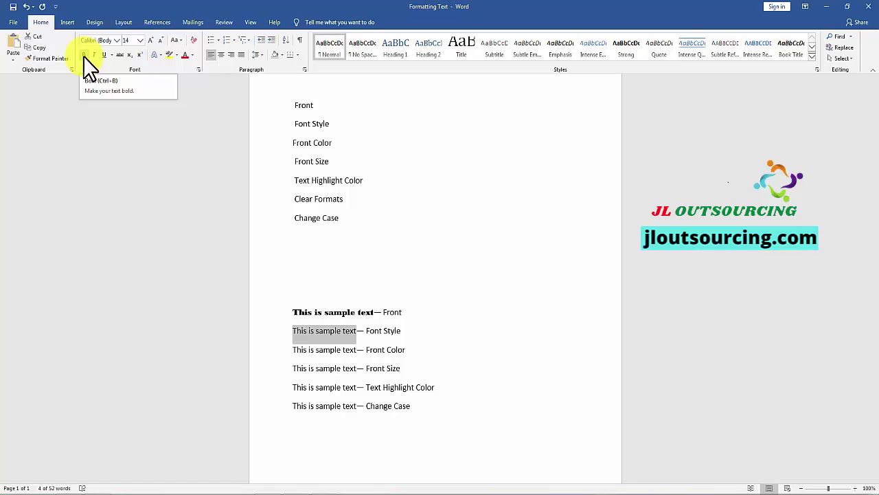
{"action": "left_click", "coordinate": [83, 56]}
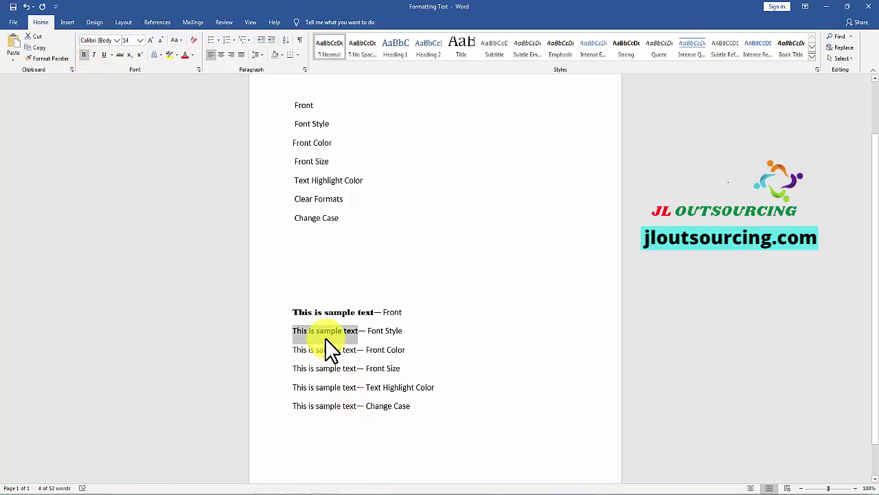
{"action": "left_click", "coordinate": [93, 55]}
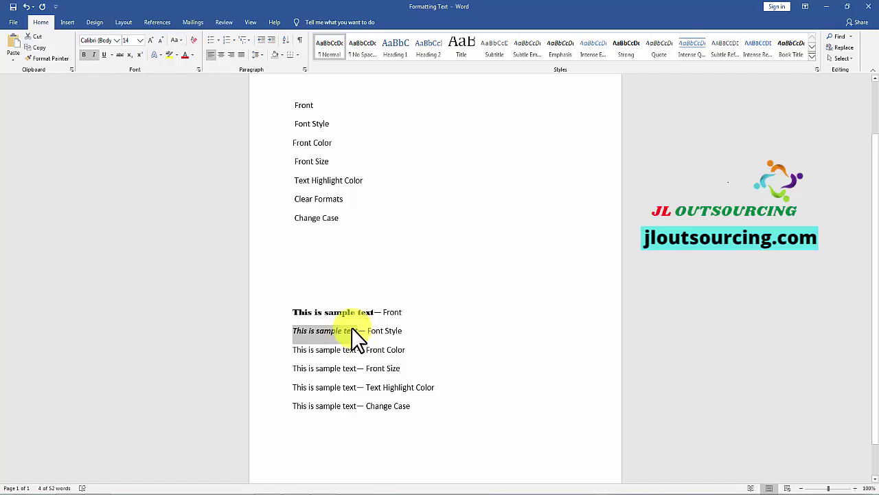
{"action": "left_click", "coordinate": [102, 53]}
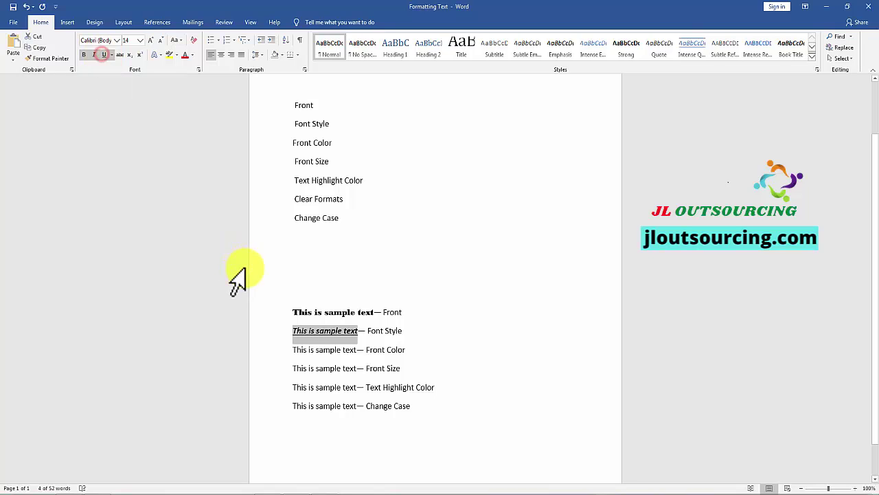
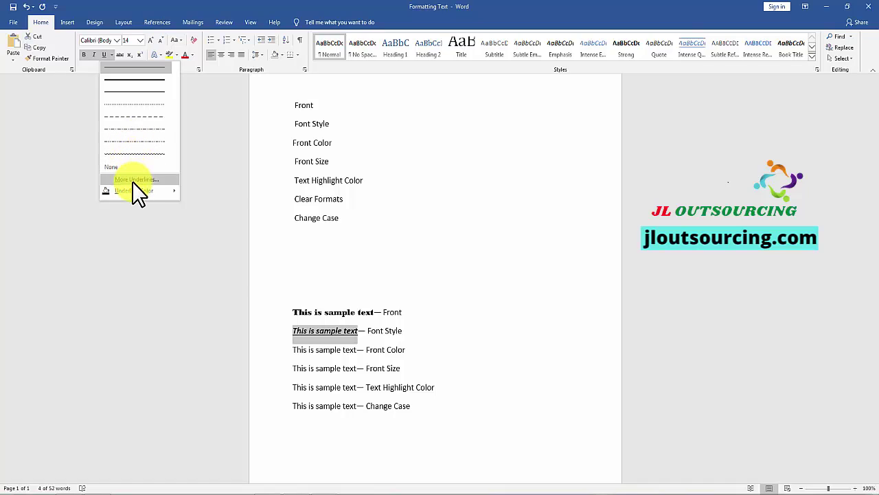
Bring up the Underline Color swatches for the bold, italic, underlined Font Style sample text.
{"action": "mouse_move", "coordinate": [132, 189]}
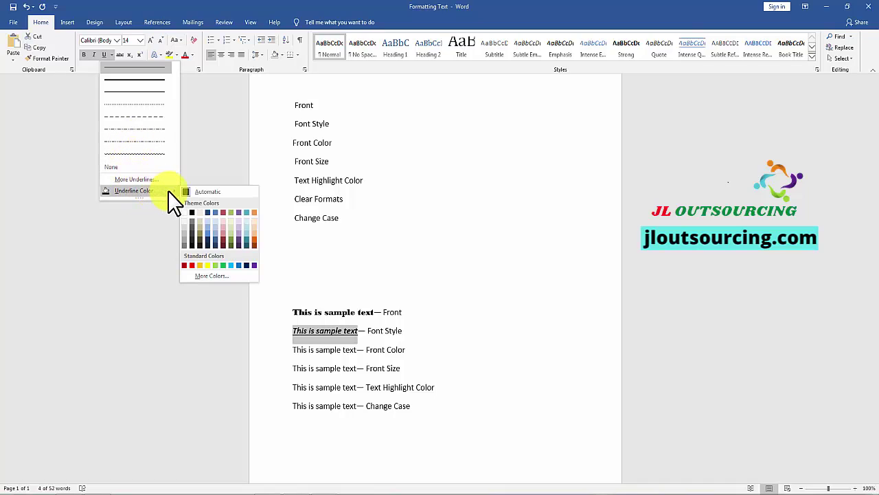
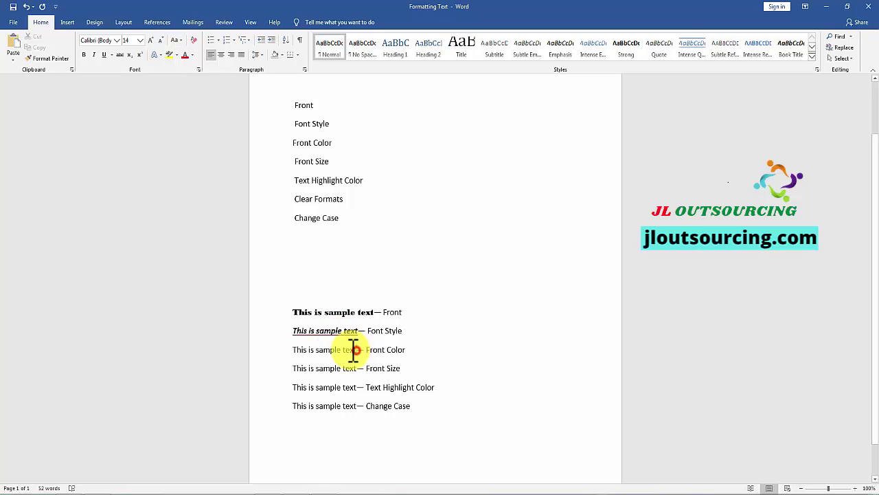
Select 'This is sample text' on the Font Color line and bring up its font colours to apply green.
{"action": "double_click", "coordinate": [346, 350]}
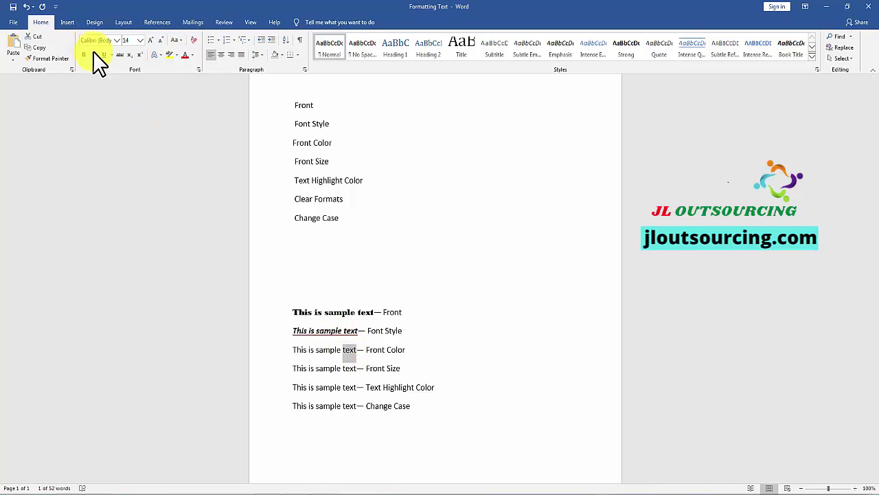
{"action": "left_click_drag", "start_coordinate": [273, 354], "coordinate": [345, 353]}
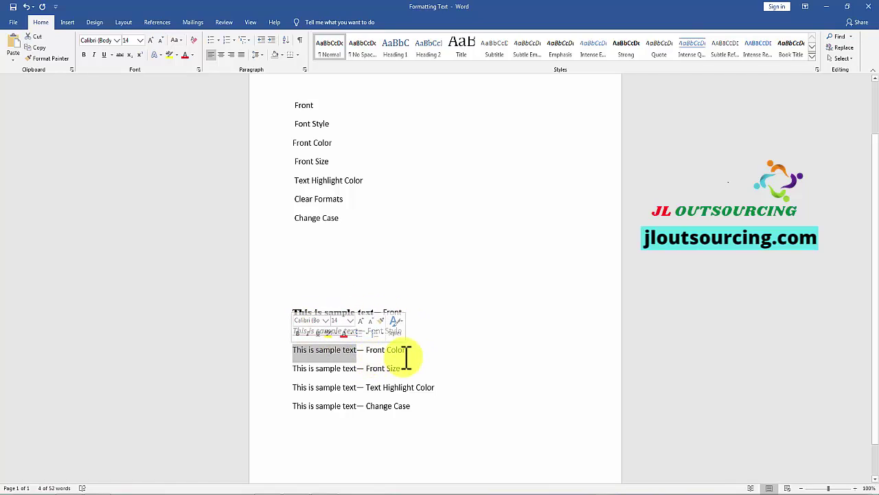
{"action": "left_click", "coordinate": [350, 334]}
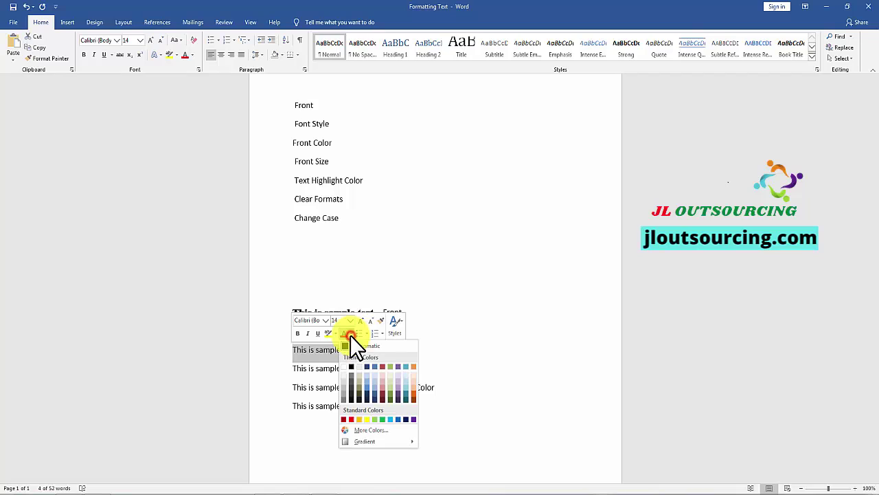
{"action": "left_click", "coordinate": [383, 418]}
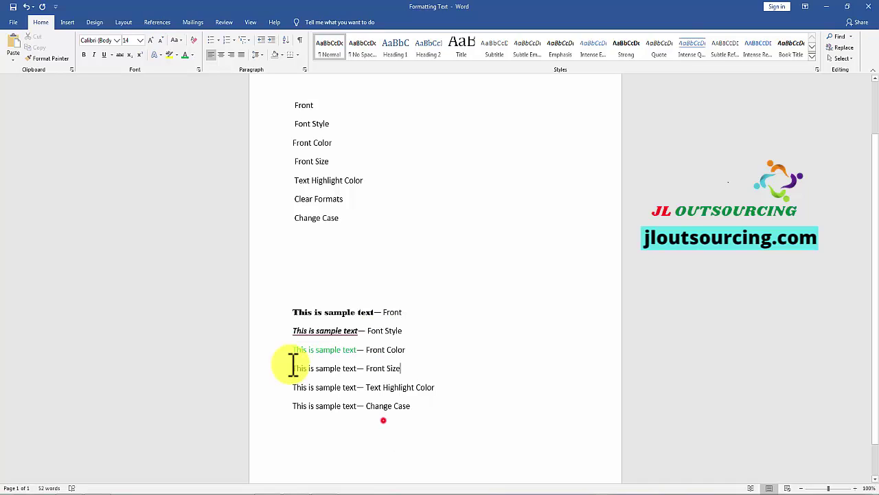
{"action": "left_click", "coordinate": [192, 55]}
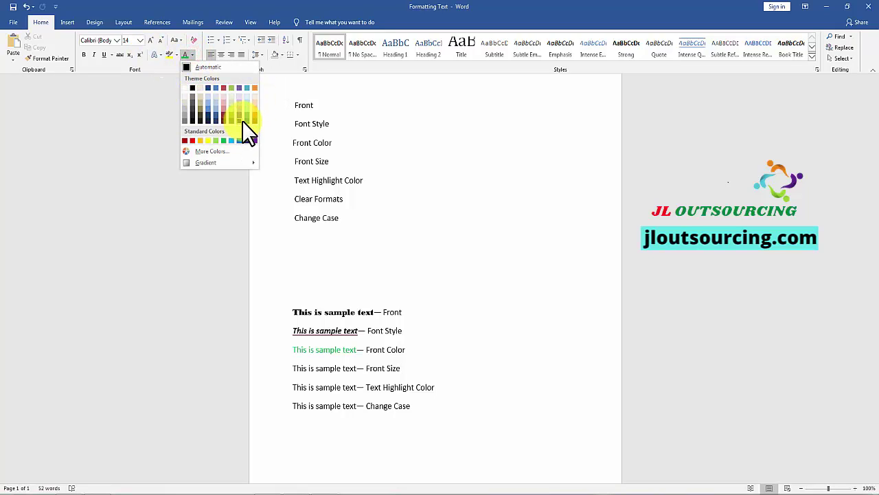
{"action": "left_click", "coordinate": [303, 369]}
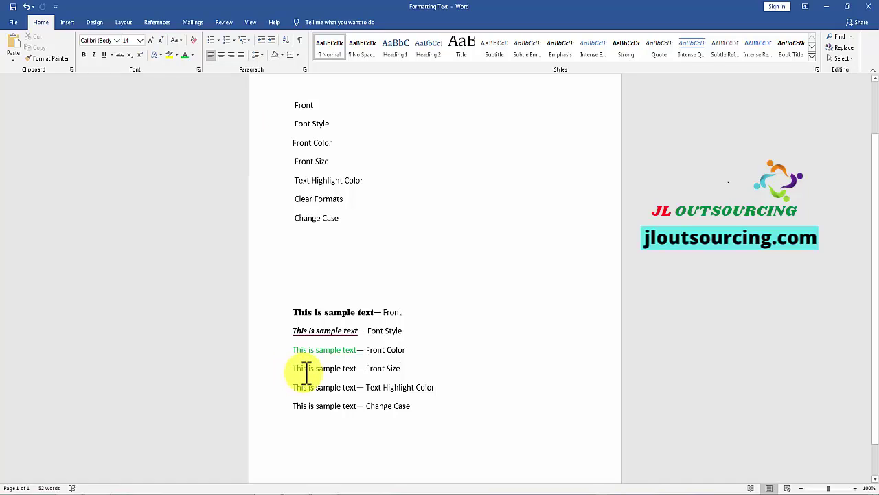
{"action": "left_click", "coordinate": [413, 372]}
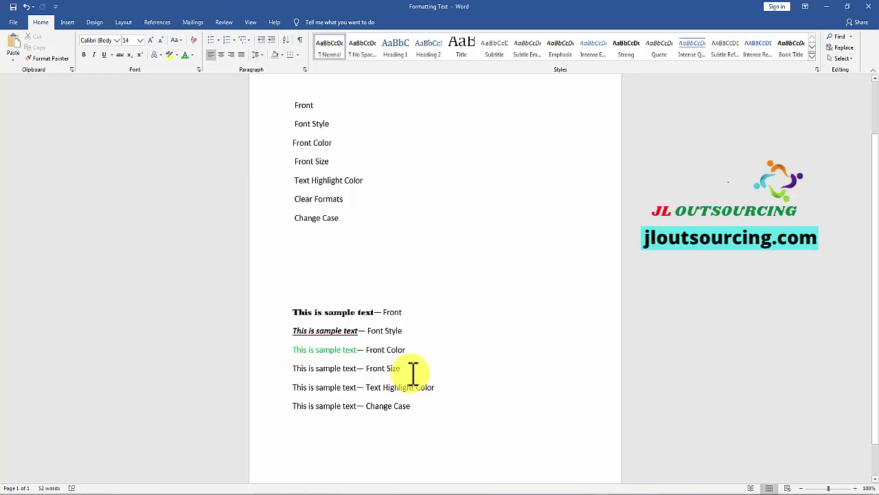
Grow the Front Size line's sample phrase up to 24 pt, then shrink it back to 18 pt.
{"action": "left_click_drag", "start_coordinate": [357, 371], "coordinate": [295, 371]}
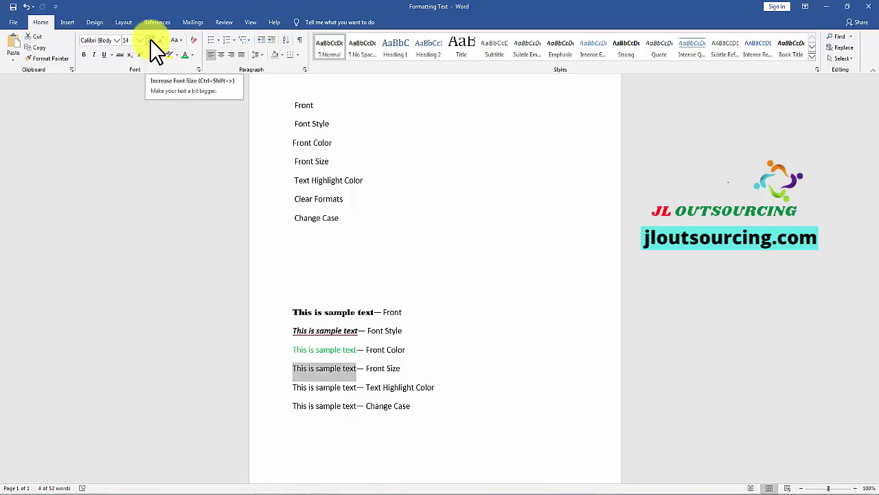
{"action": "left_click", "coordinate": [150, 39]}
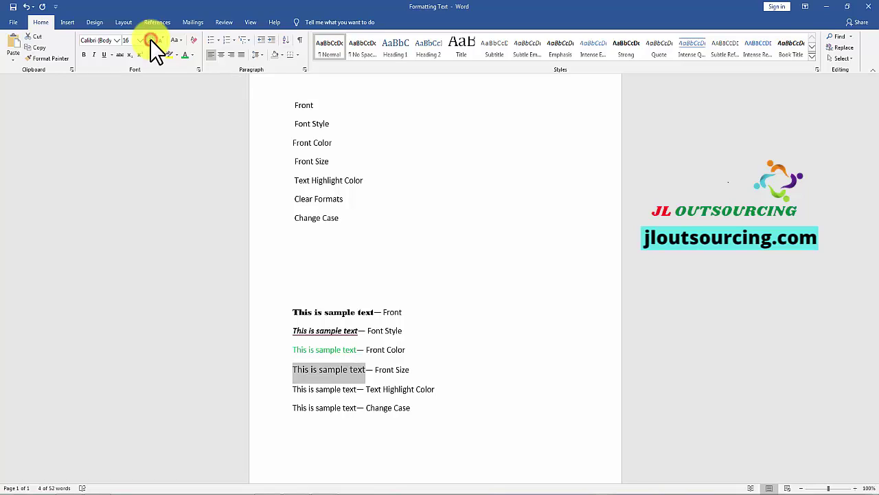
{"action": "left_click", "coordinate": [150, 39]}
{"action": "left_click", "coordinate": [150, 40]}
{"action": "left_click", "coordinate": [150, 39]}
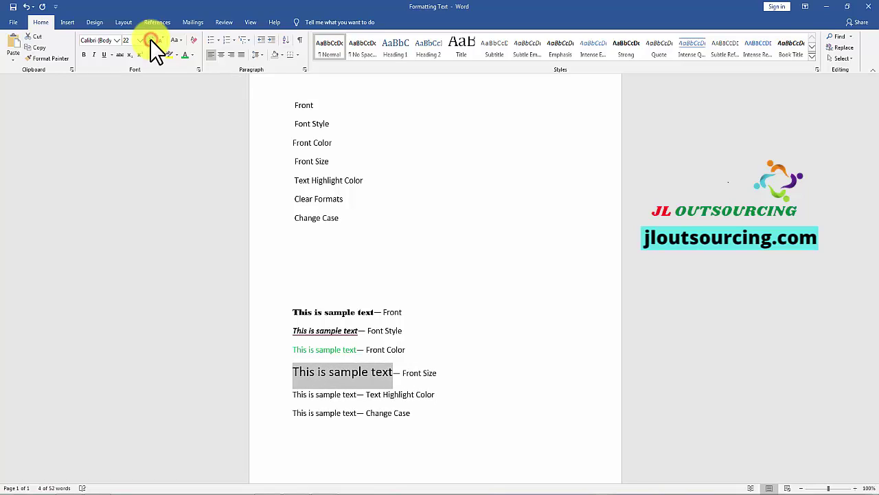
{"action": "left_click", "coordinate": [150, 39]}
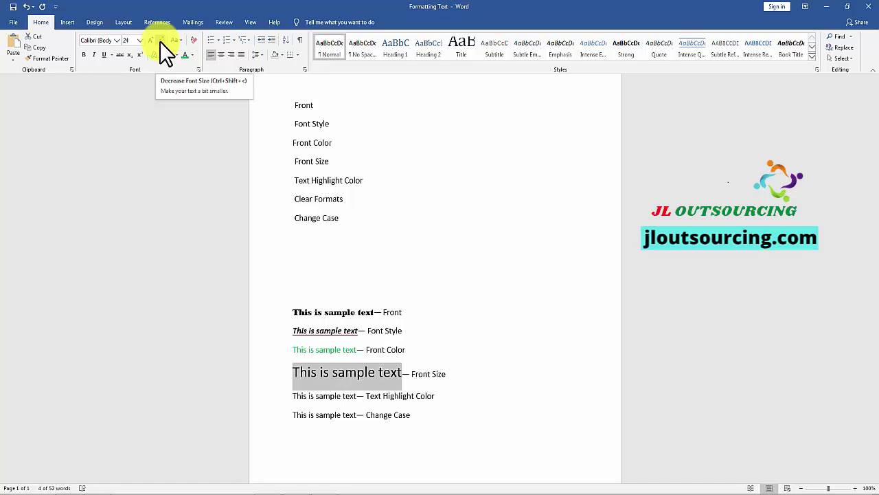
{"action": "left_click", "coordinate": [159, 41]}
{"action": "left_click", "coordinate": [160, 42]}
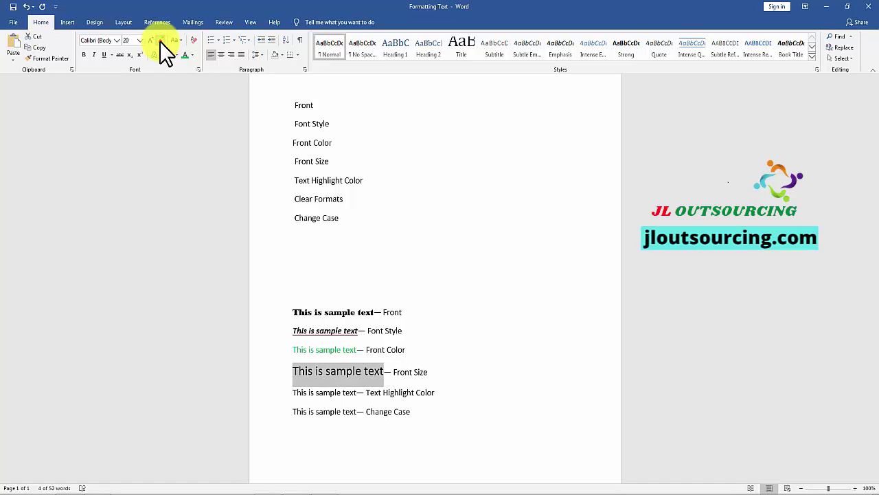
{"action": "left_click", "coordinate": [159, 40]}
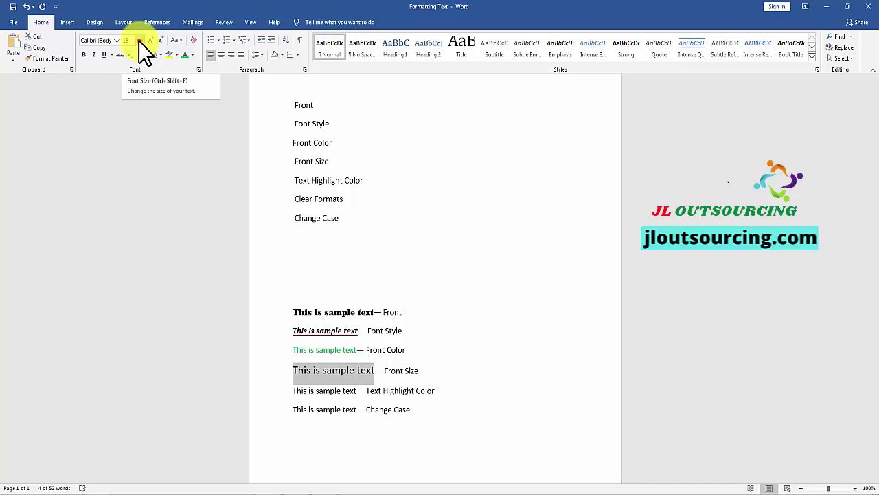
Set the Front Size line's sample phrase to 15 pt and deselect it.
{"action": "left_click", "coordinate": [139, 40]}
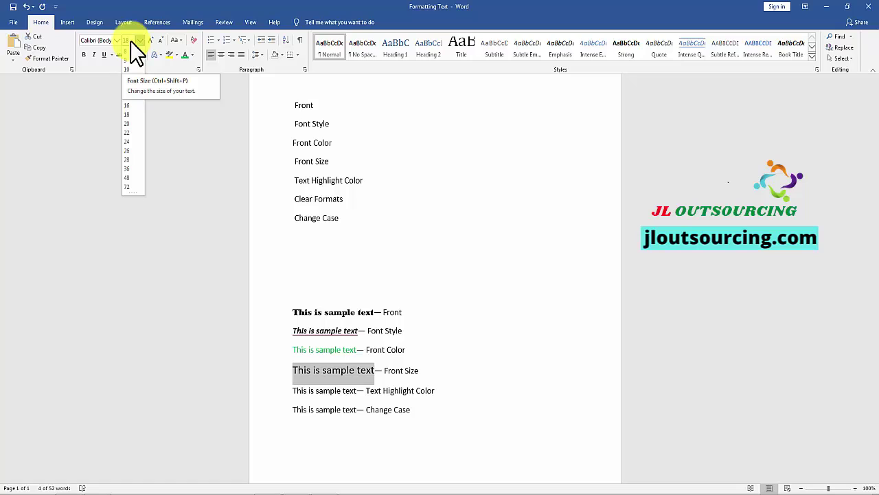
{"action": "type", "text": "1"}
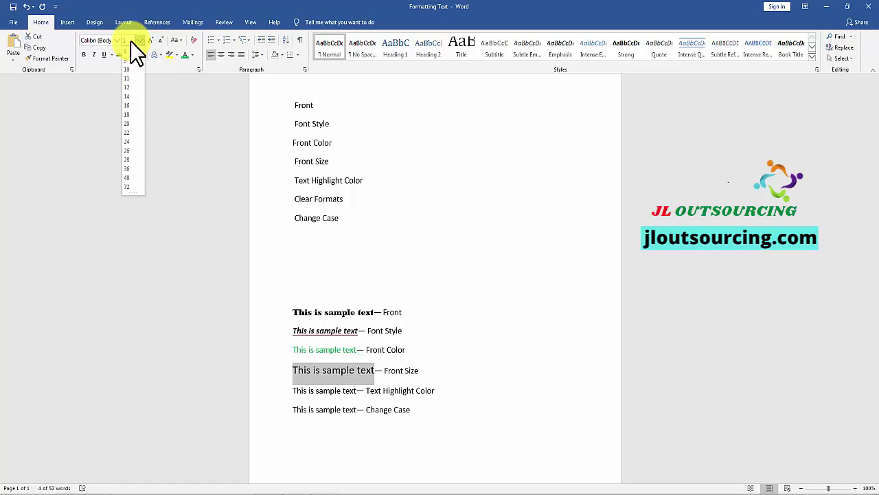
{"action": "type", "text": "5"}
{"action": "key", "text": "Return"}
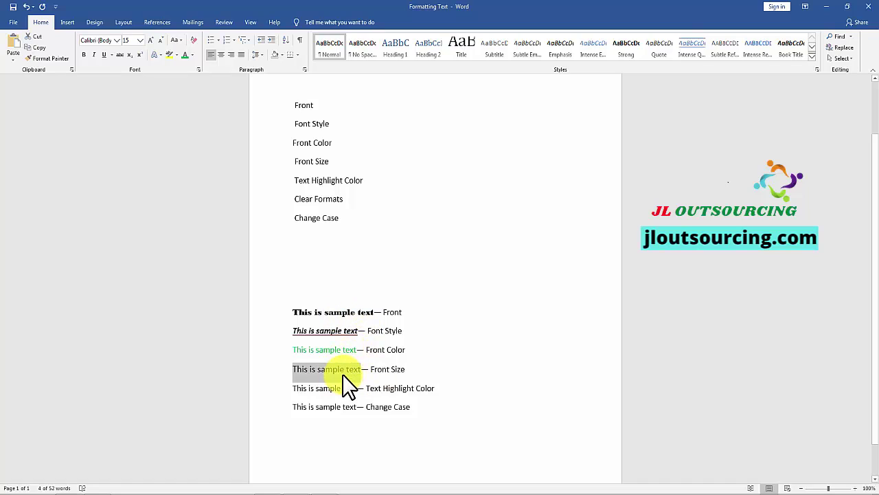
{"action": "left_click", "coordinate": [324, 479]}
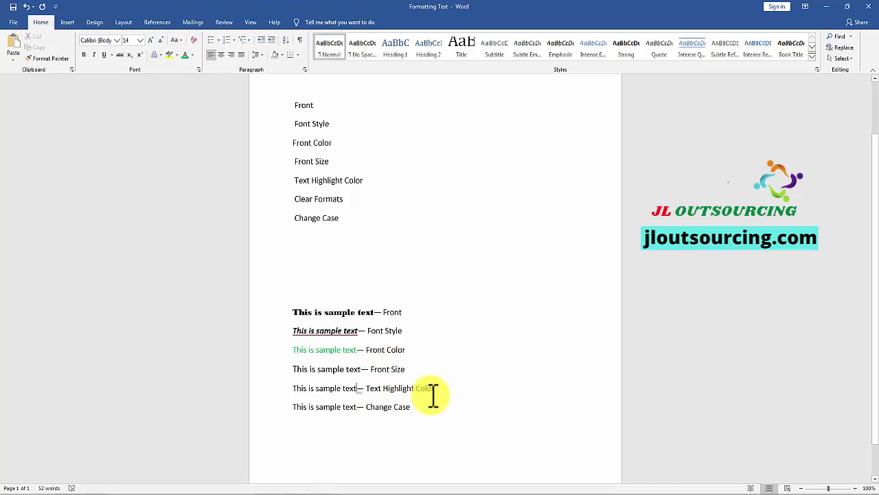
Highlight the Text Highlight Color line's sample phrase in yellow, then select the Change Case line's phrase.
{"action": "left_click_drag", "start_coordinate": [356, 388], "coordinate": [293, 388]}
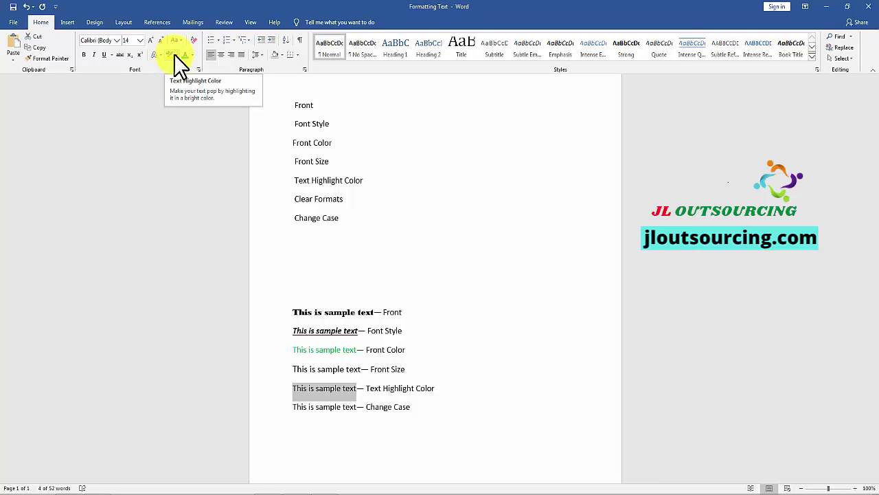
{"action": "left_click", "coordinate": [174, 54]}
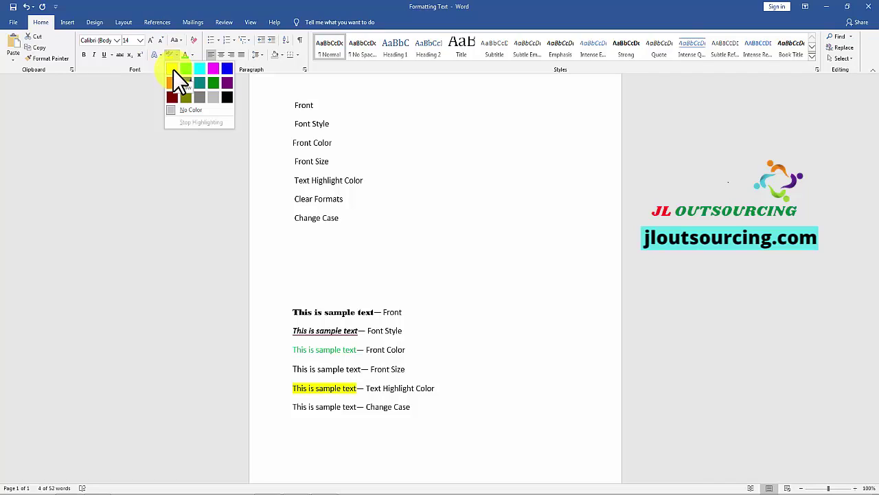
{"action": "left_click", "coordinate": [173, 69]}
{"action": "left_click", "coordinate": [298, 392]}
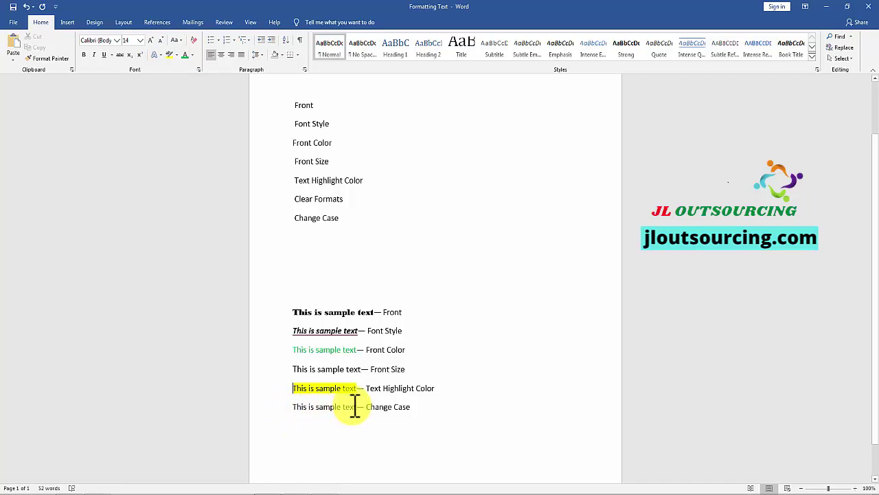
{"action": "mouse_move", "coordinate": [357, 408]}
{"action": "left_mouse_down"}
{"action": "mouse_move", "coordinate": [293, 410]}
{"action": "mouse_move", "coordinate": [304, 411]}
{"action": "left_mouse_up"}
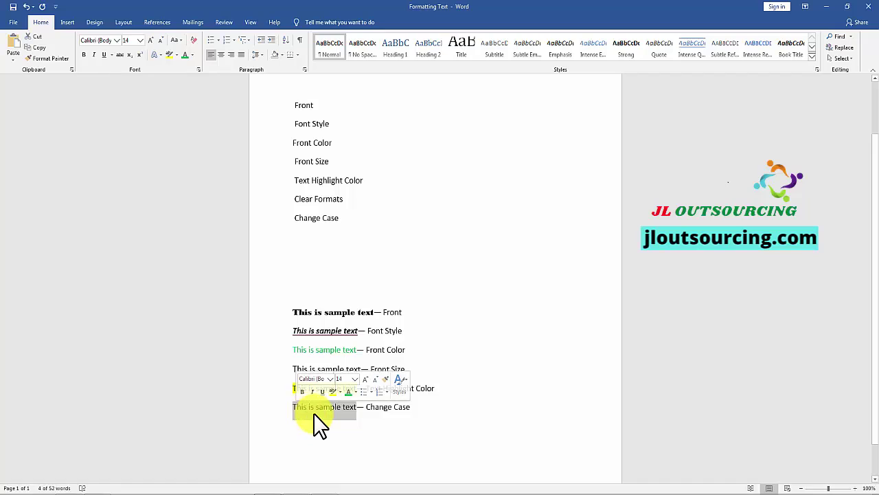
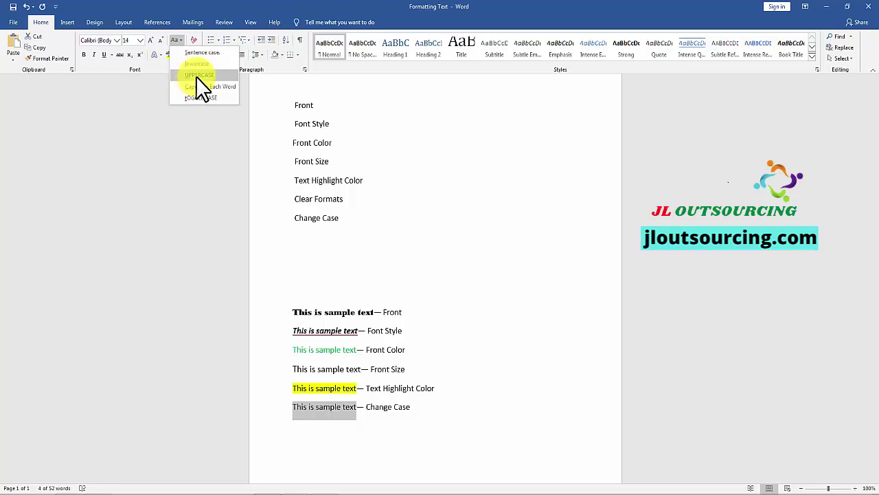
Switch the Change Case sample to UPPERCASE, then to lowercase 'this is sample text'.
{"action": "left_click", "coordinate": [198, 74]}
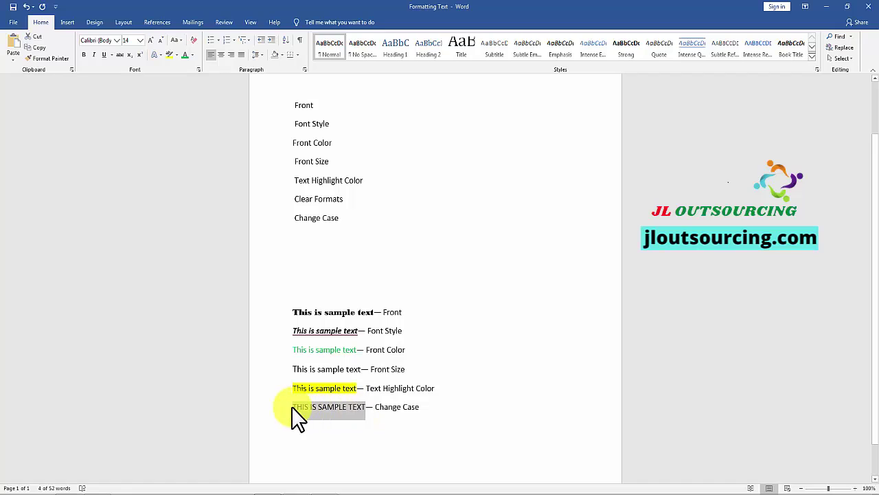
{"action": "left_click", "coordinate": [179, 41]}
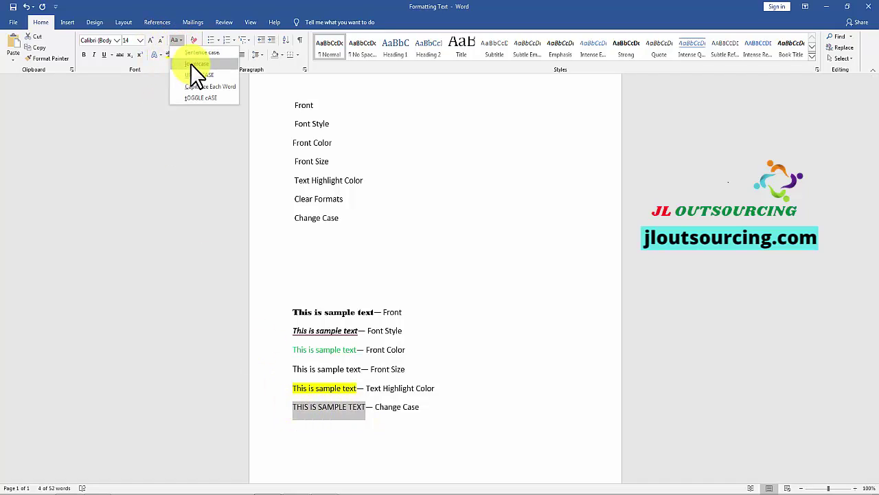
{"action": "left_click", "coordinate": [201, 63]}
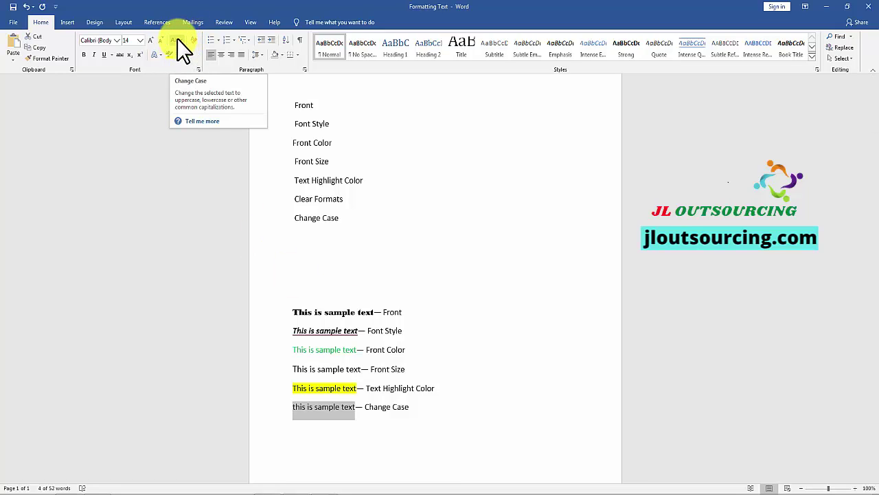
Paste a copy of 'this is sample text' on a new line below the Change Case line.
{"action": "key", "text": "ctrl+c"}
{"action": "key", "text": "Down"}
{"action": "key", "text": "ctrl+v"}
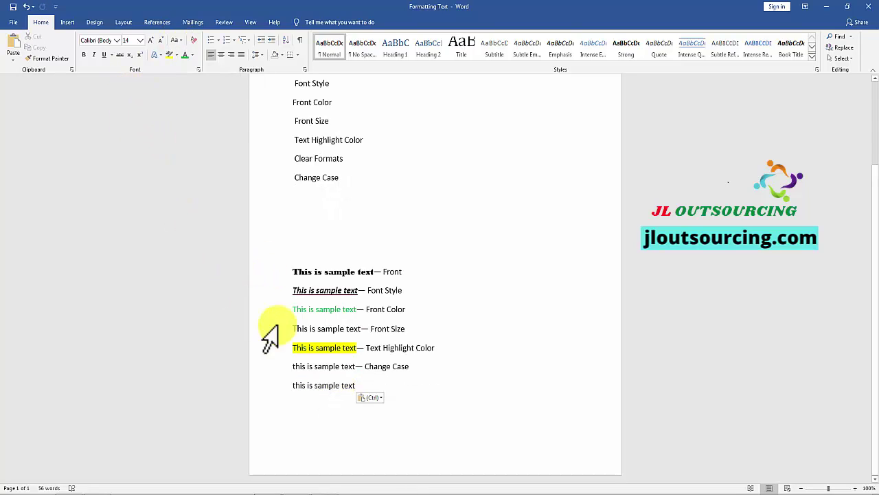
Apply strikethrough to the pasted sample line, then undo it.
{"action": "left_click_drag", "start_coordinate": [357, 385], "coordinate": [289, 388]}
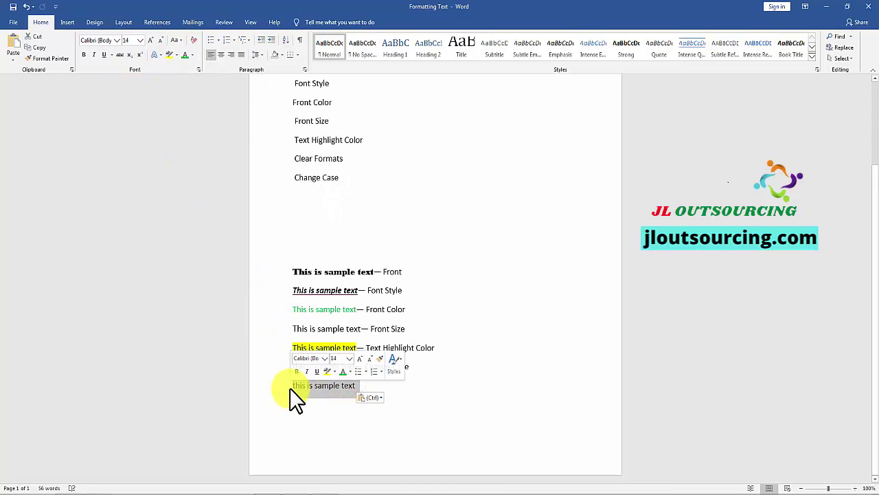
{"action": "left_click", "coordinate": [120, 54]}
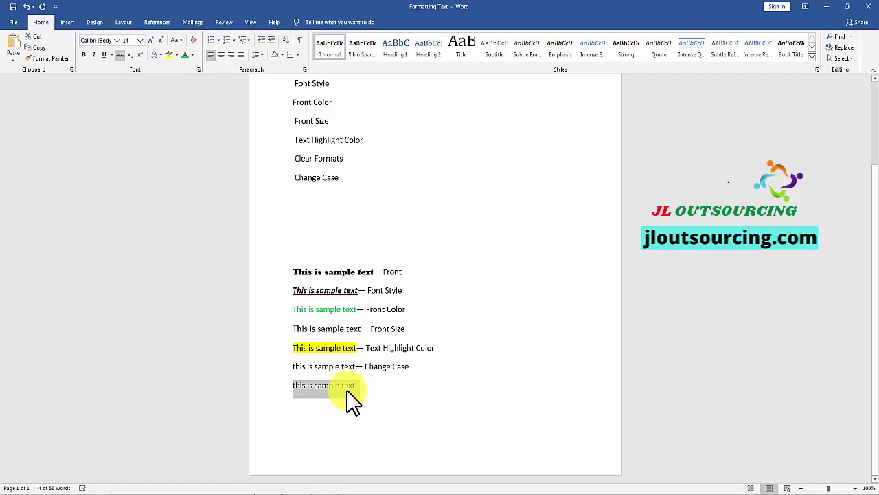
{"action": "key", "text": "ctrl+z"}
Type x2 on the empty line below and make the 2 superscript (x²).
{"action": "left_click", "coordinate": [320, 403]}
{"action": "type", "text": "x2"}
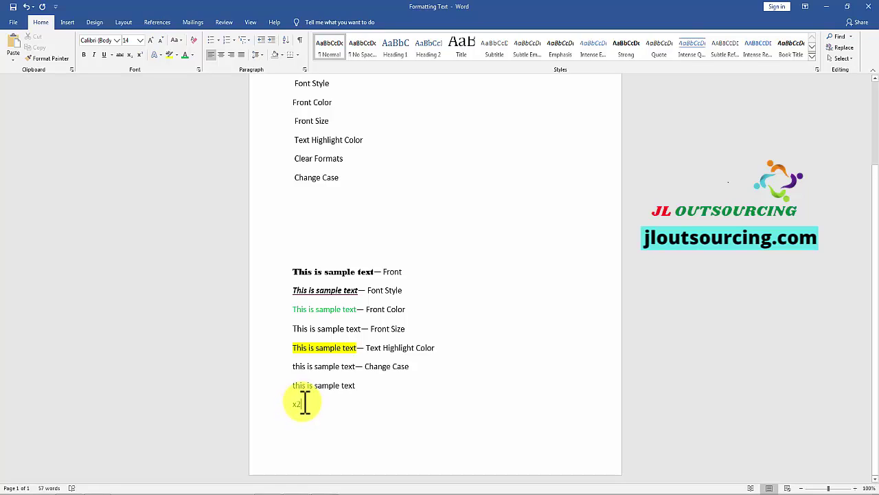
{"action": "left_click_drag", "start_coordinate": [301, 406], "coordinate": [296, 406]}
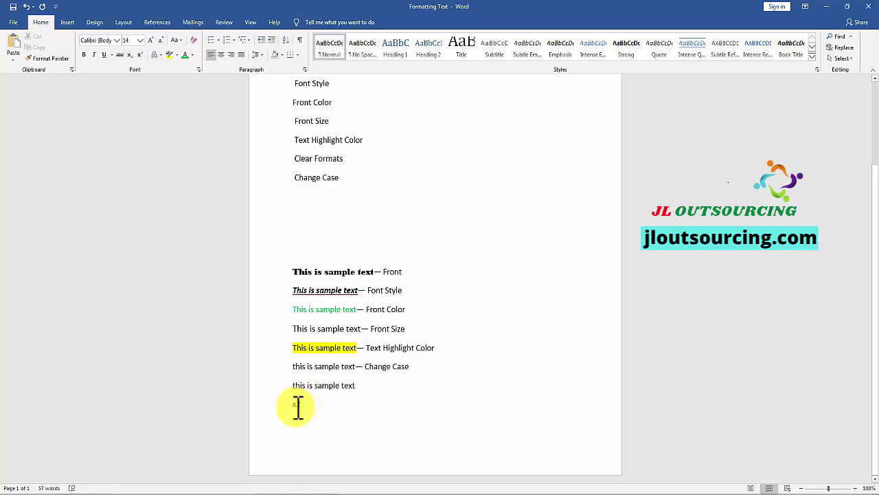
{"action": "left_click", "coordinate": [141, 53]}
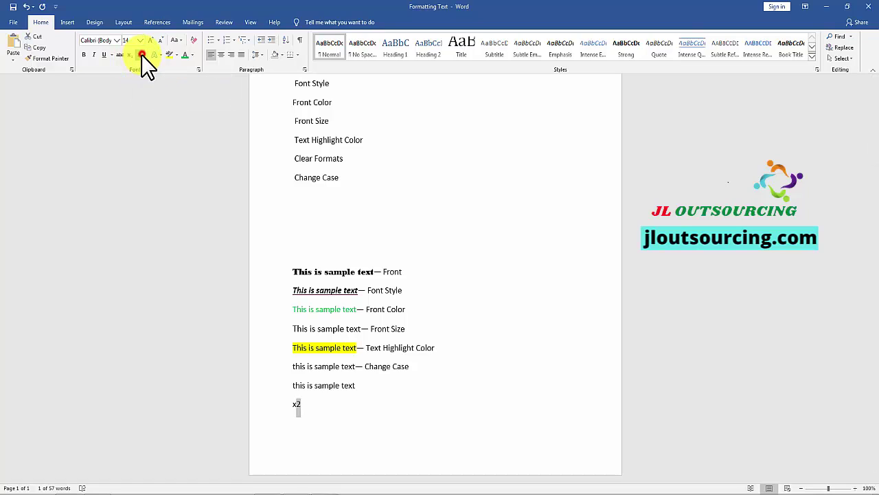
Change x² to subscript so the line reads x₂.
{"action": "left_click", "coordinate": [307, 402]}
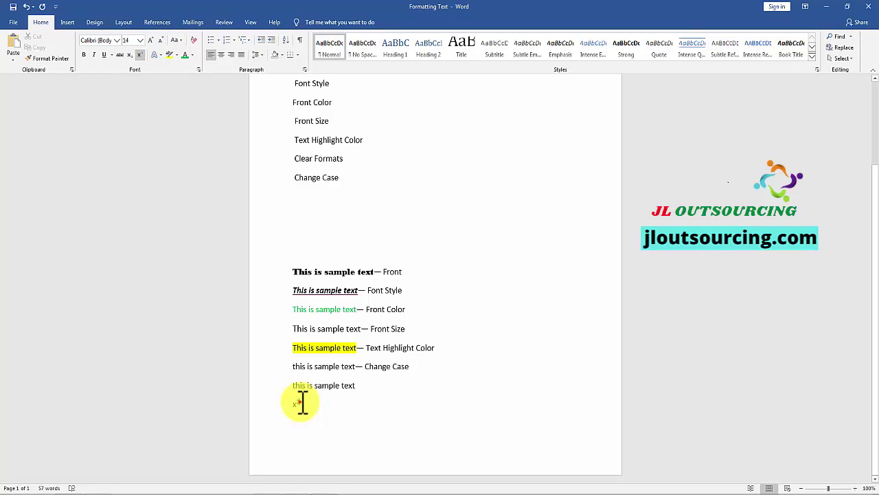
{"action": "double_click", "coordinate": [302, 403]}
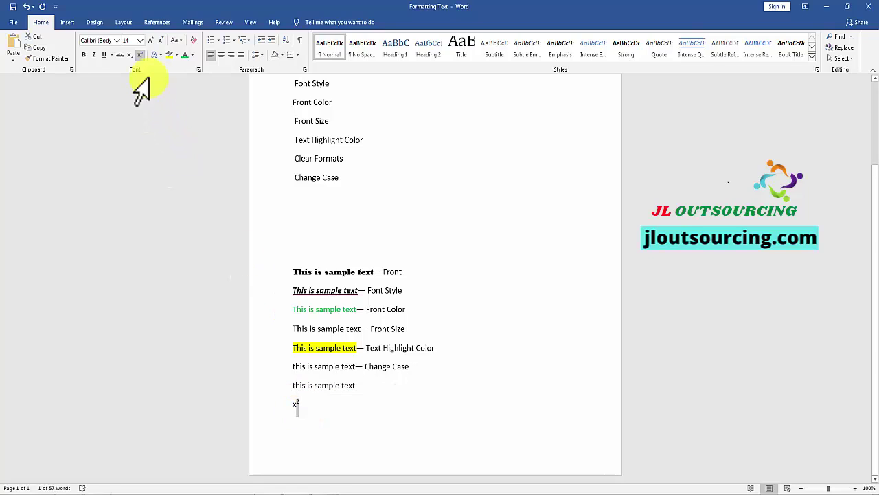
{"action": "left_click", "coordinate": [129, 55]}
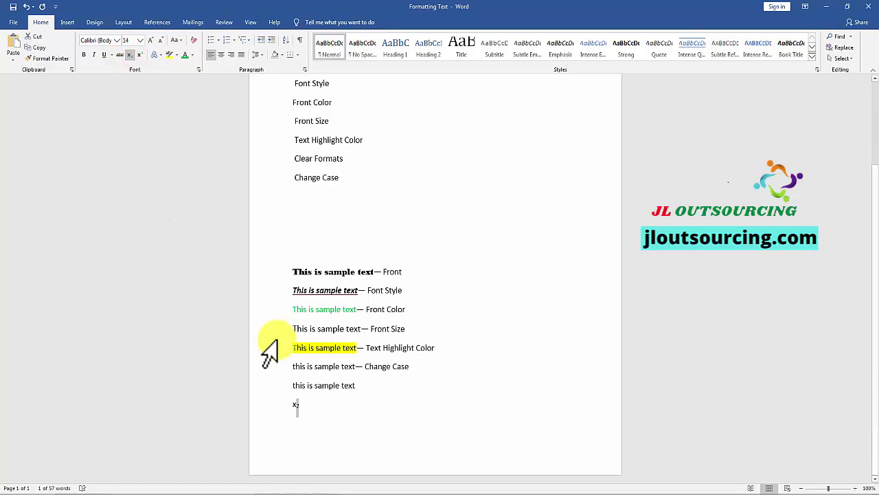
{"action": "left_click", "coordinate": [300, 412]}
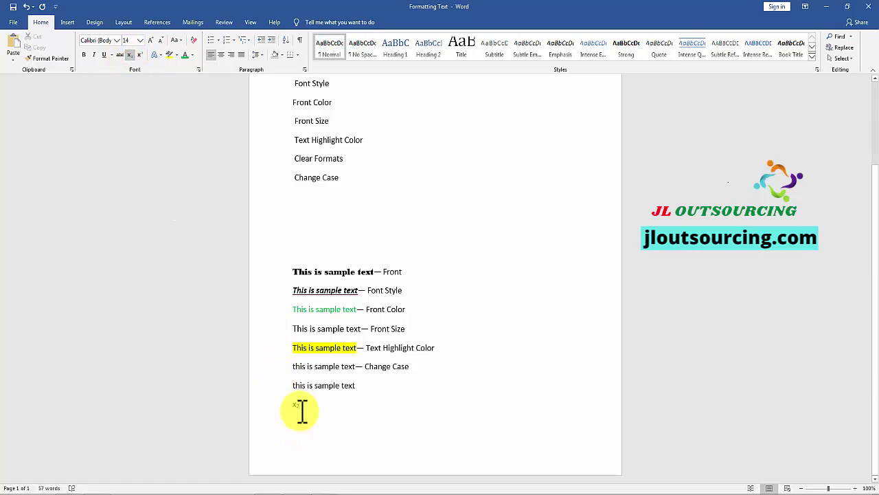
{"action": "left_click", "coordinate": [287, 383]}
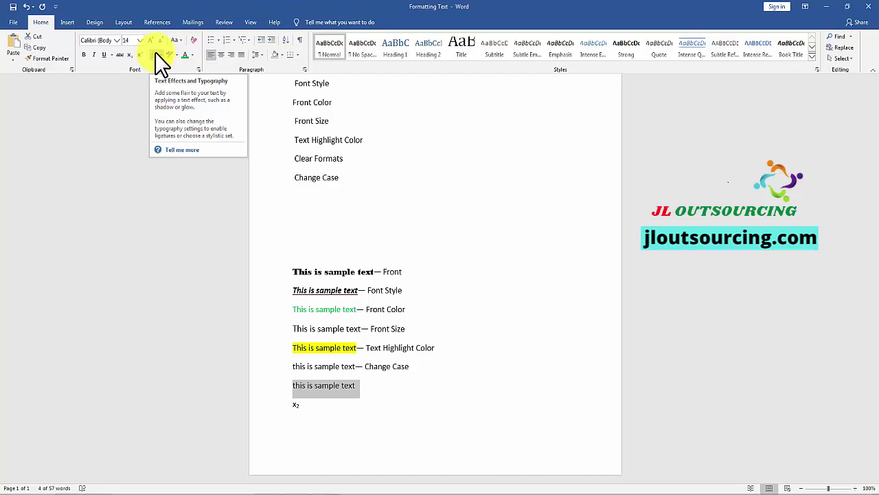
{"action": "left_click", "coordinate": [157, 55]}
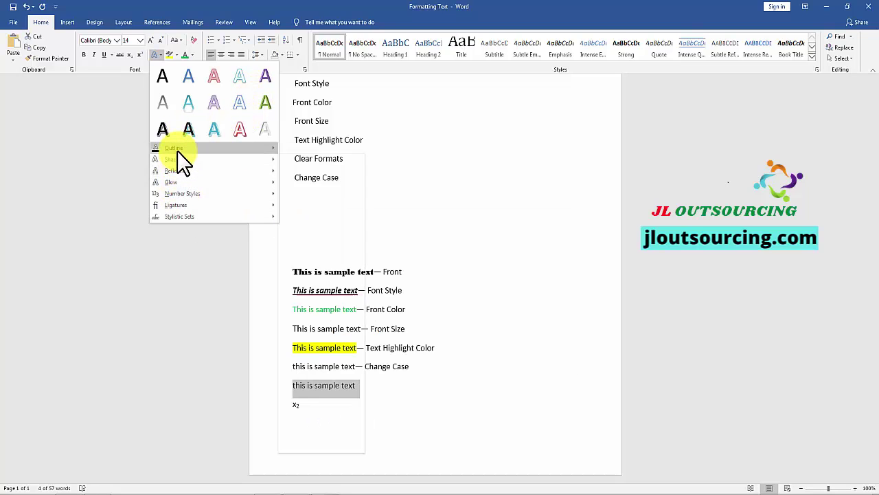
{"action": "mouse_move", "coordinate": [175, 152]}
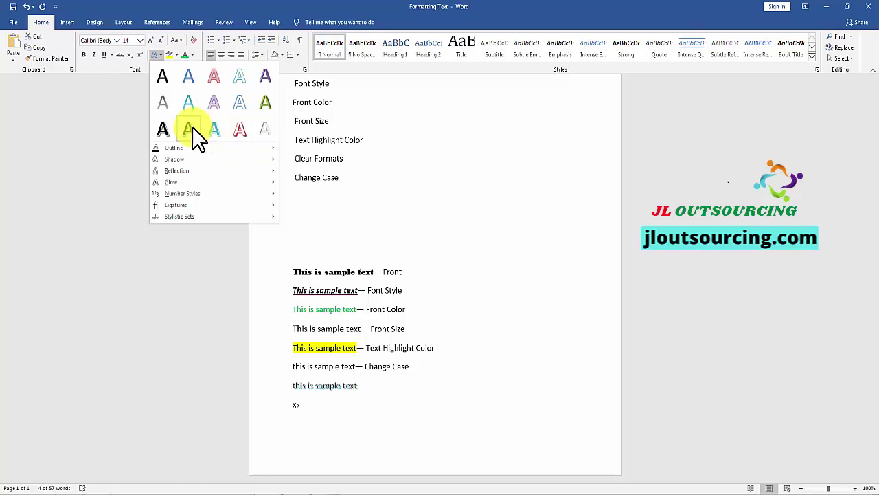
{"action": "left_click", "coordinate": [214, 129]}
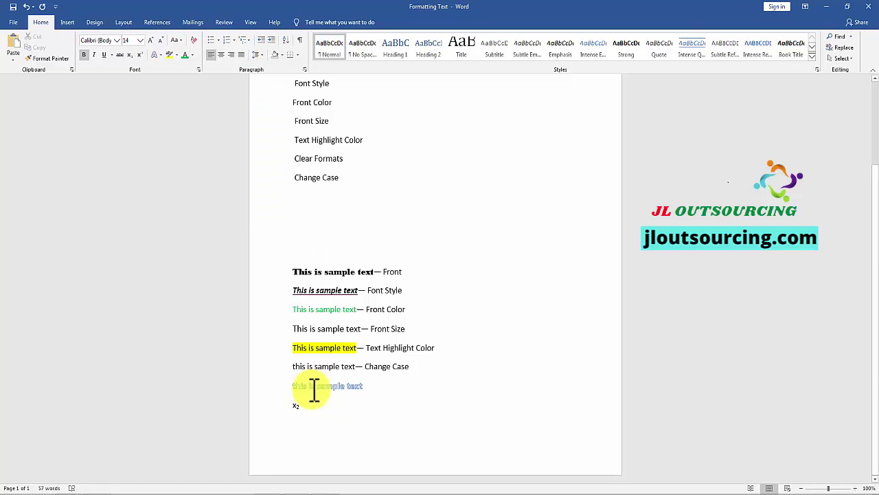
Undo the blue outline effect and clear all formatting from the Font Style sample, leaving plain 11 pt.
{"action": "left_click", "coordinate": [26, 7]}
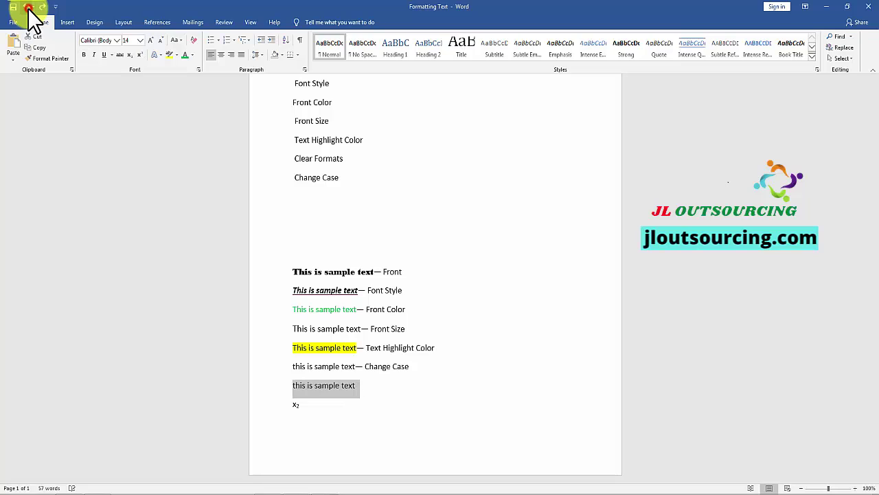
{"action": "left_click_drag", "start_coordinate": [293, 290], "coordinate": [358, 289]}
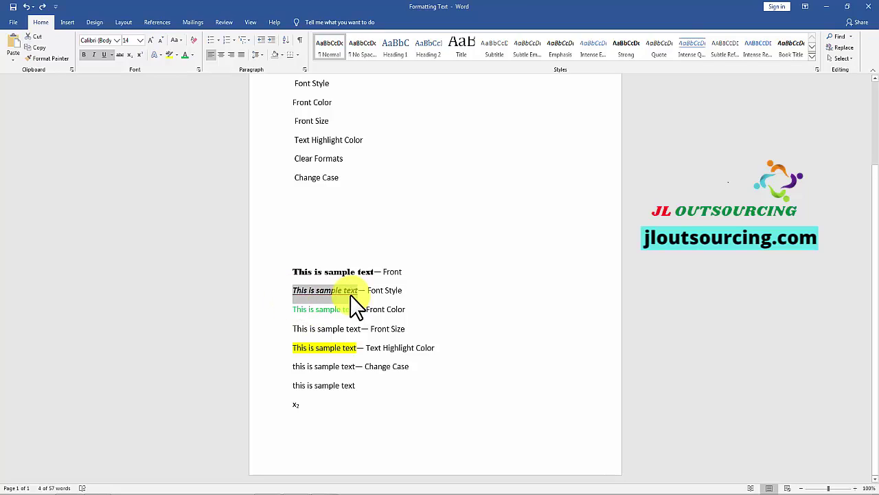
{"action": "left_click", "coordinate": [193, 38]}
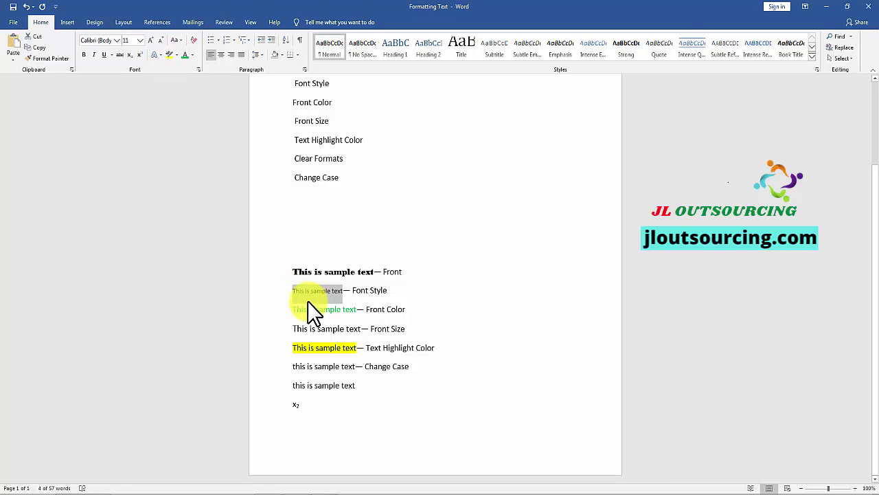
{"action": "scroll", "coordinate": [320, 473], "scroll_direction": "up", "scroll_amount": 3}
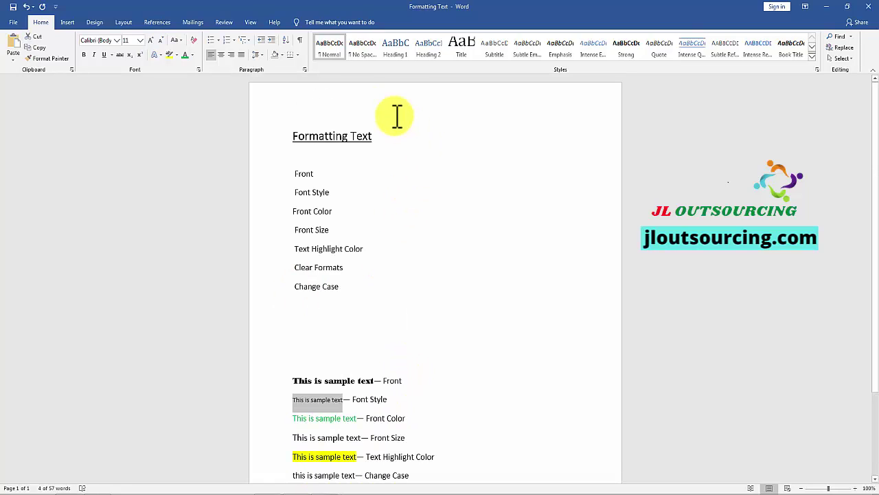